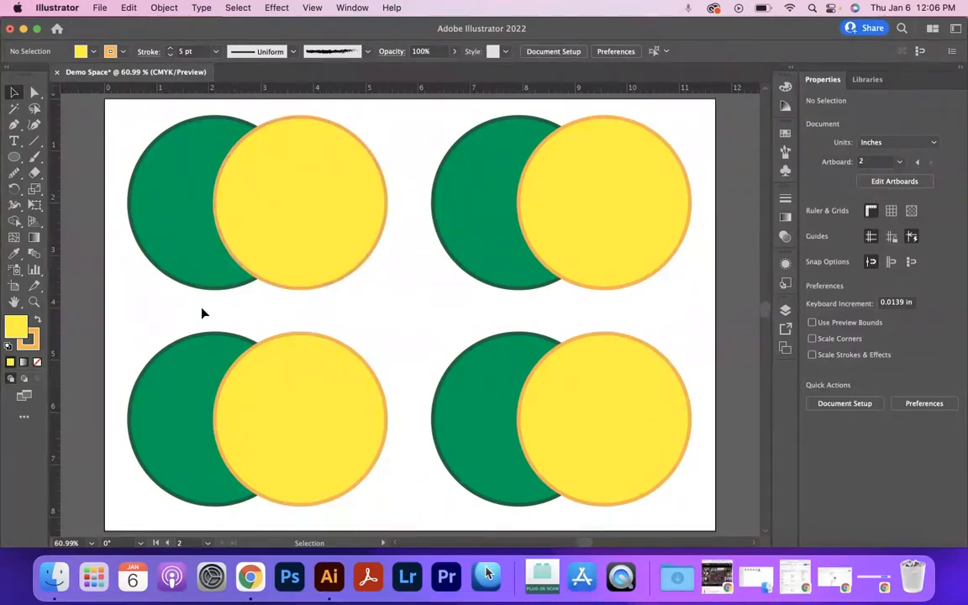
Select the artboard's upper-left pair of overlapping circles and look through the available Pathfinder shape modes and pathfinders
left_click_drag(191, 311, 322, 231)
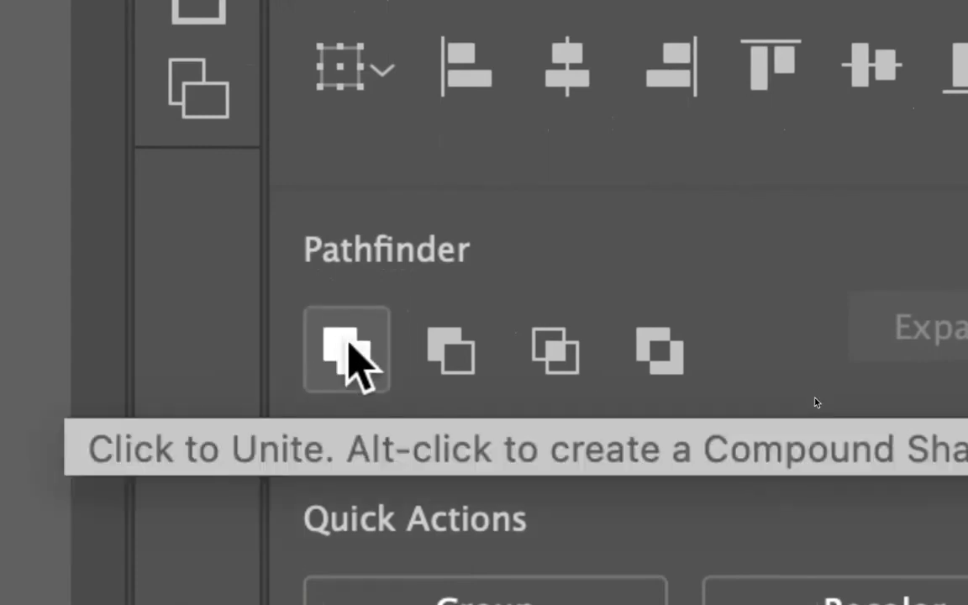
left_click(359, 343)
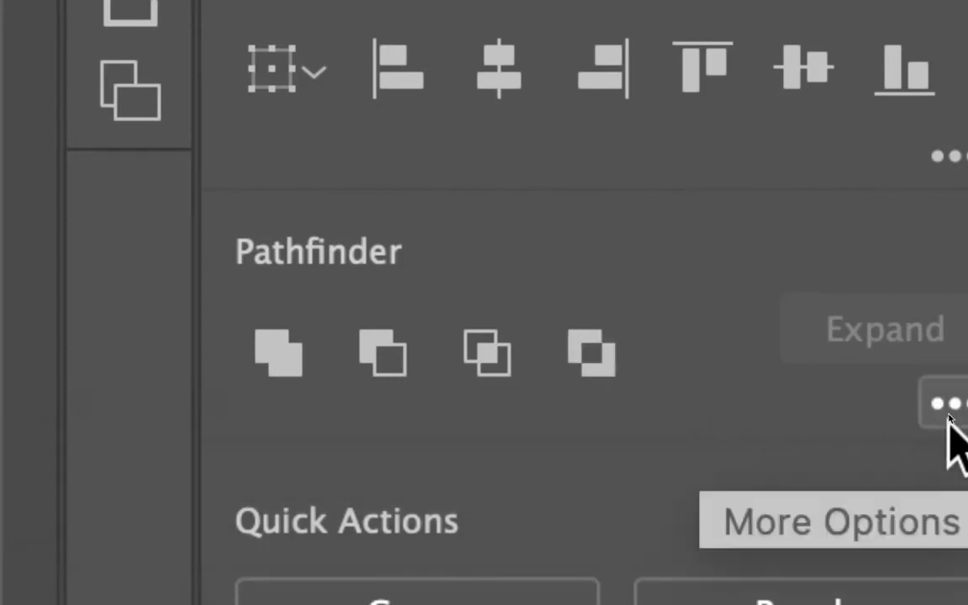
left_click(895, 406)
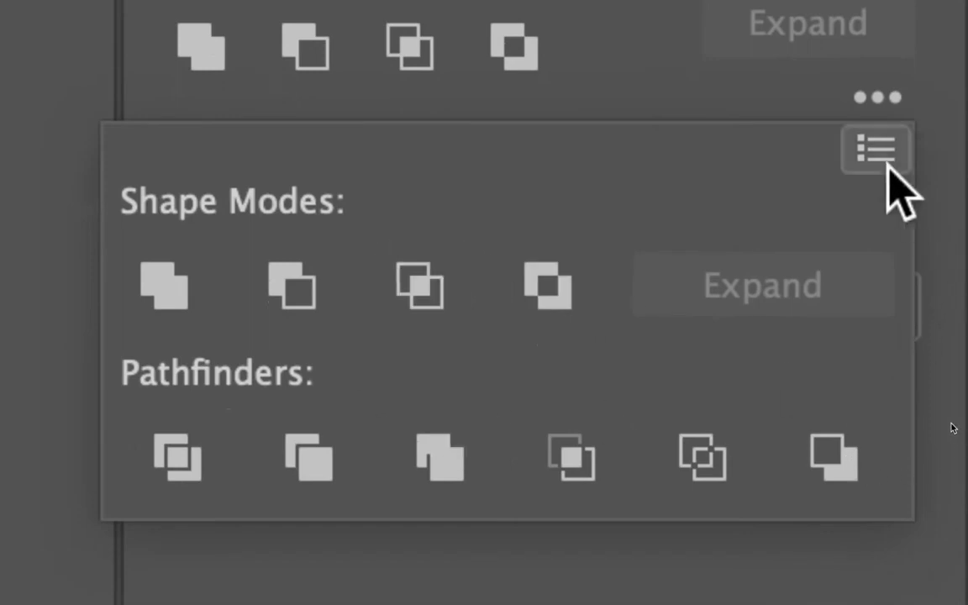
left_click(881, 114)
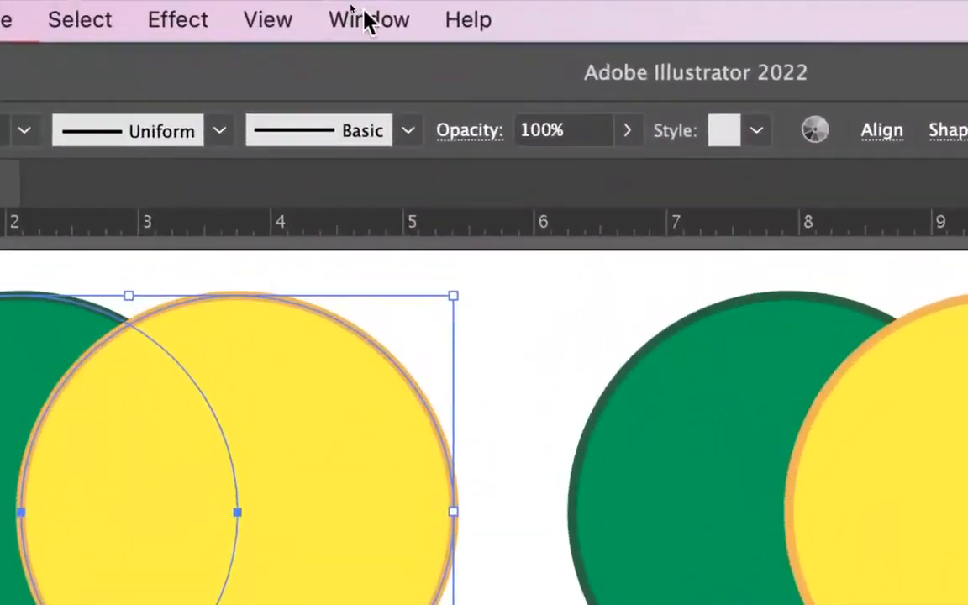
left_click(366, 20)
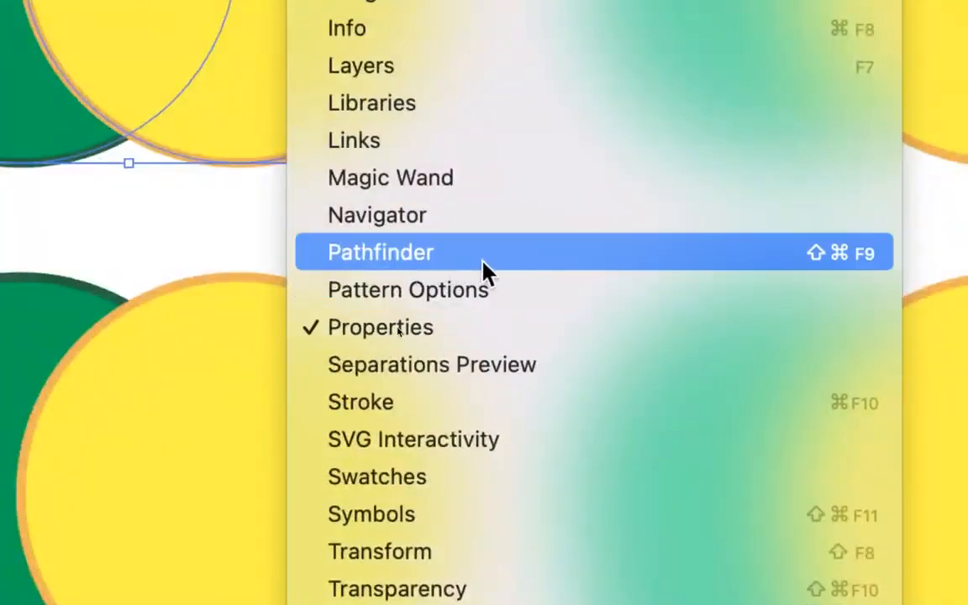
left_click(482, 260)
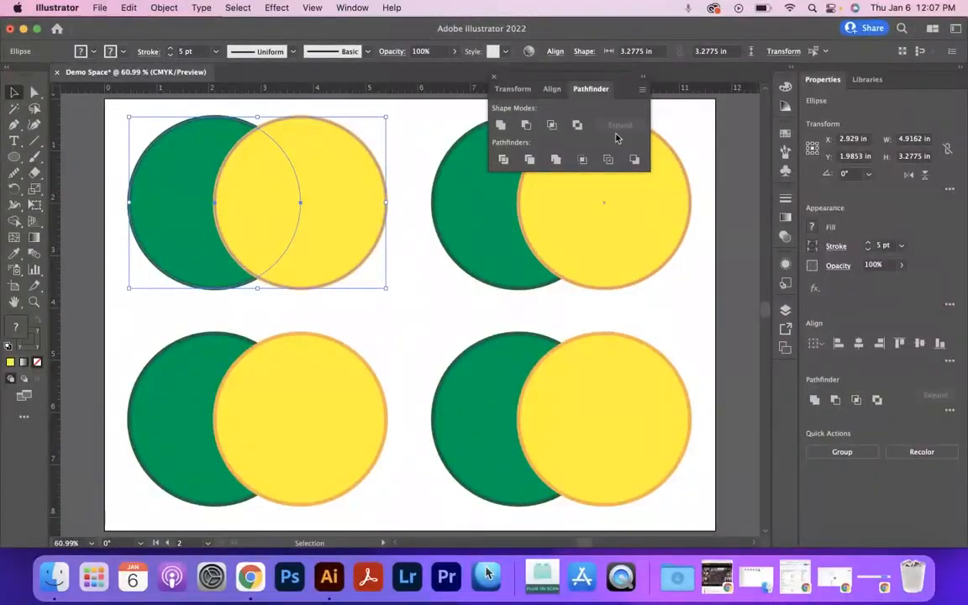
left_click(493, 80)
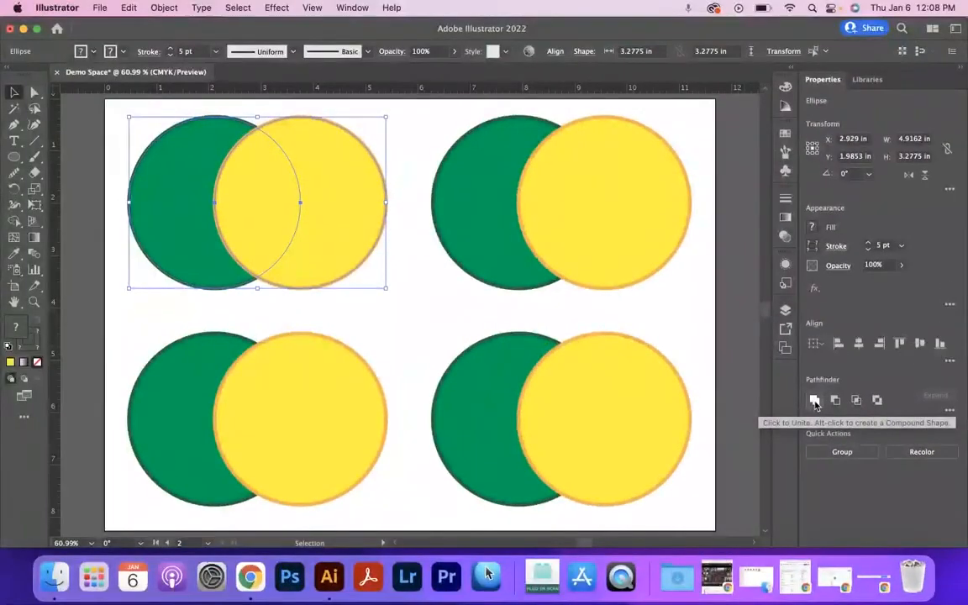
Try uniting the upper-left circles with the yellow one in front, and undo the Unite
left_click(744, 363)
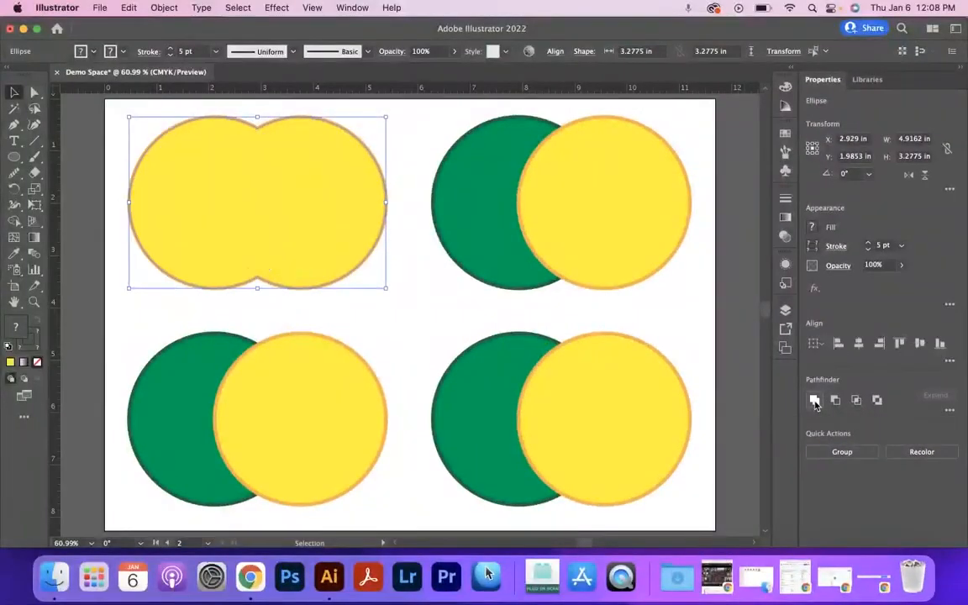
left_click(310, 305)
left_click(227, 205)
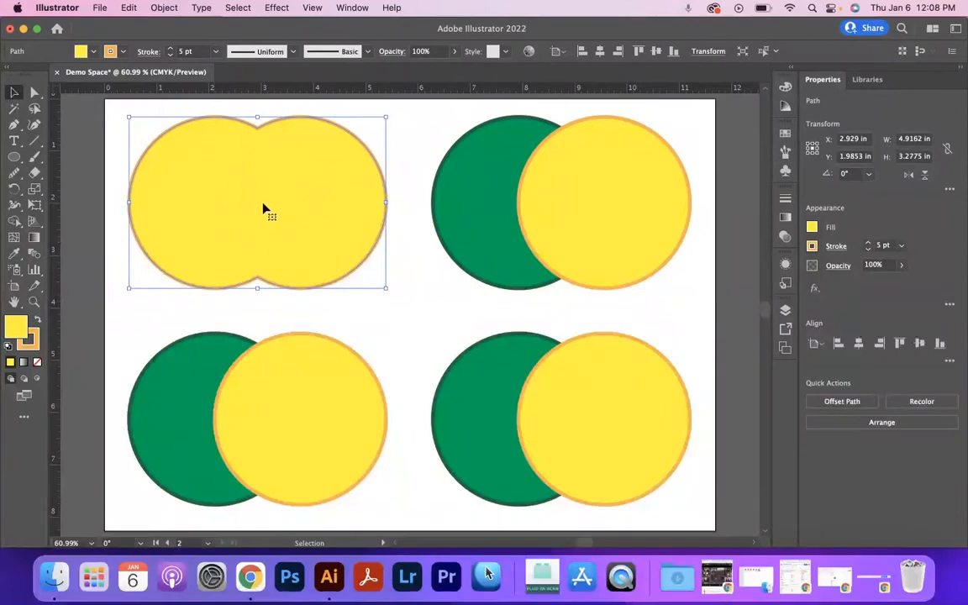
key("super+z")
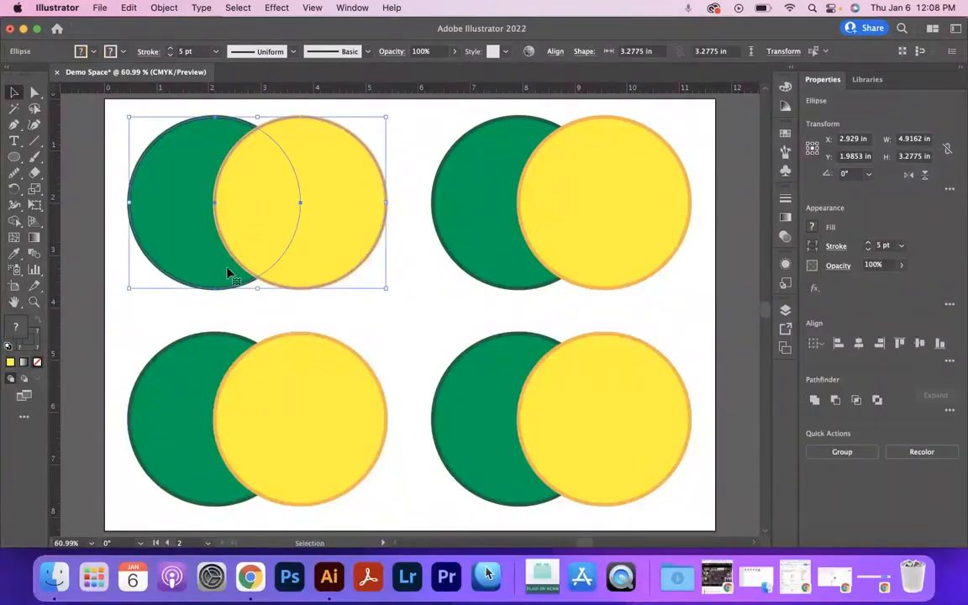
Try moving the upper-left pair's yellow circle away from the green one, and undo the move
left_click(432, 276)
left_click(244, 225)
left_click_drag(319, 210, 388, 251)
key("super+z")
left_click_drag(113, 200, 364, 232)
left_click(391, 271)
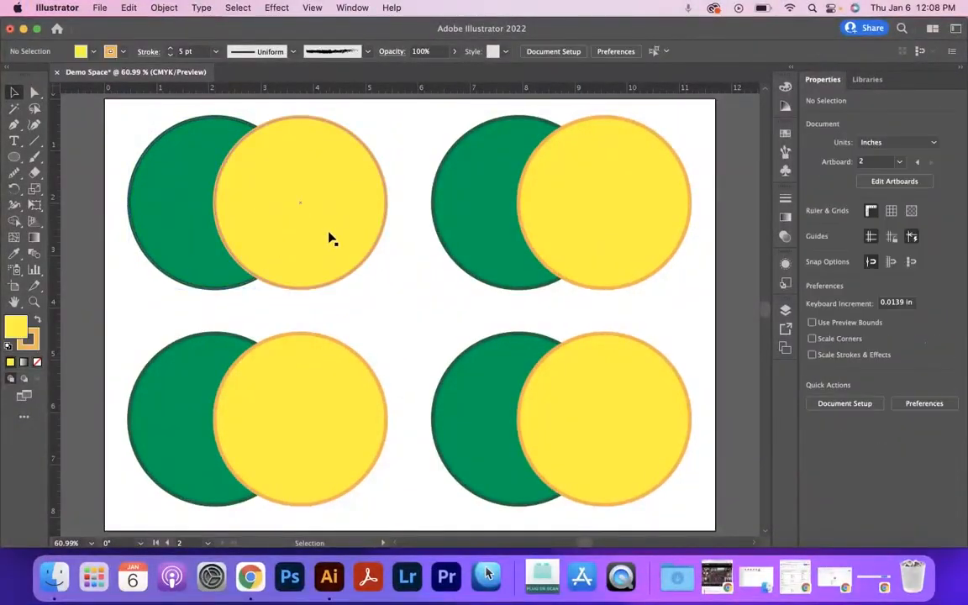
Send the upper-left pair's yellow circle to the back, behind the green circle
left_click(320, 216)
right_click(318, 217)
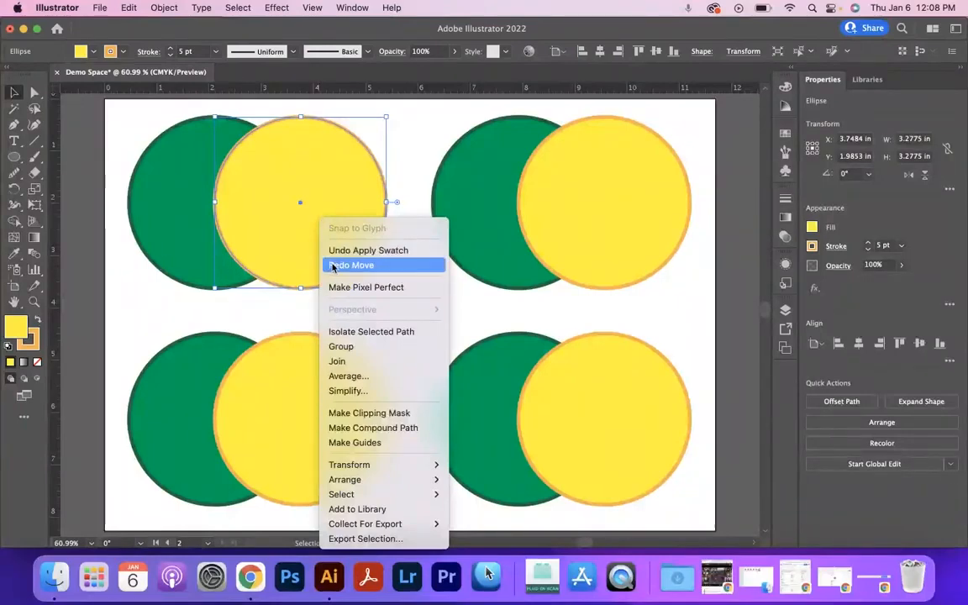
mouse_move(395, 480)
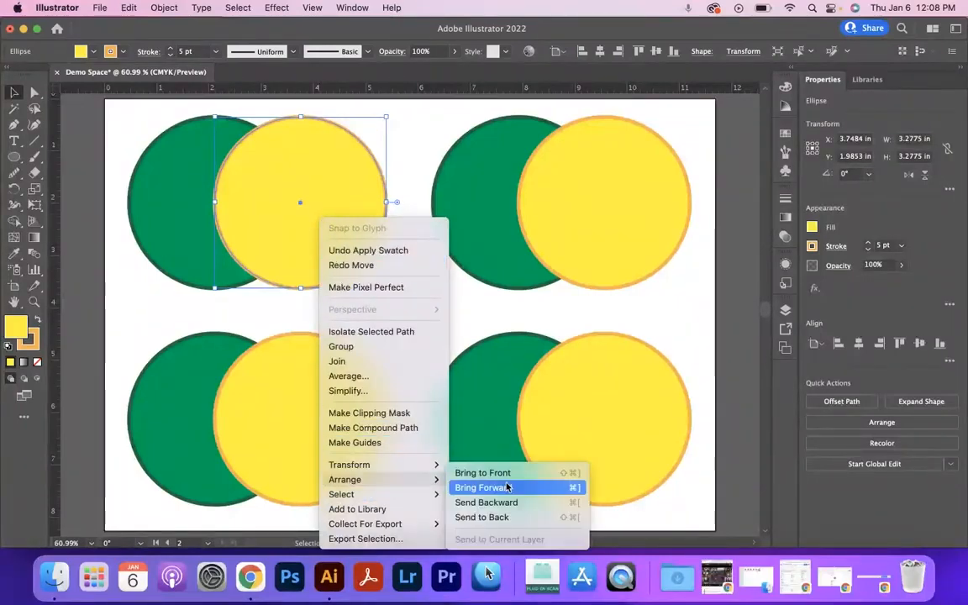
left_click(501, 518)
Unite the upper-left green and yellow circles into a single shape with the front circle's green appearance
left_click(125, 150)
left_click_drag(126, 150, 369, 252)
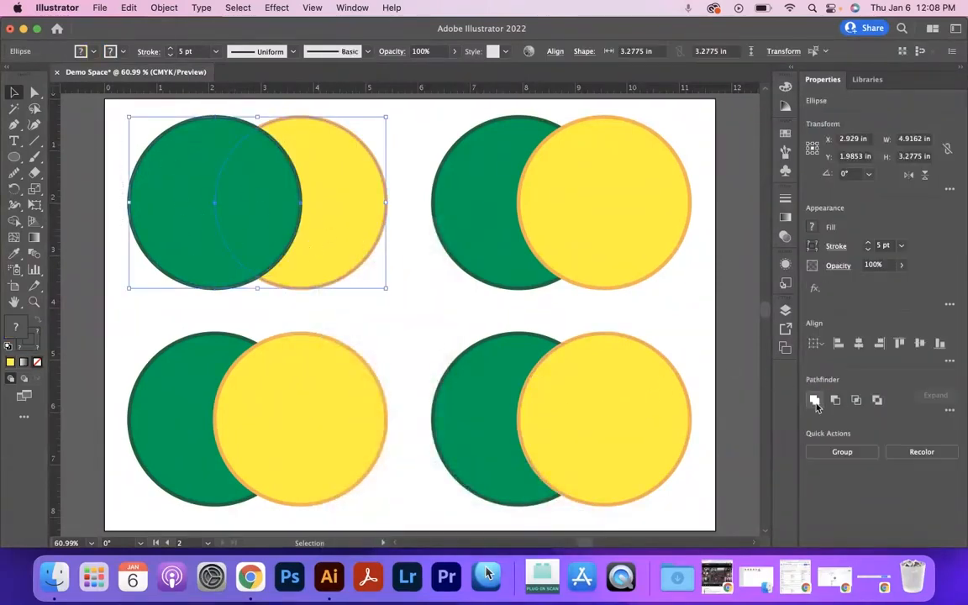
left_click(819, 401)
left_click(270, 304)
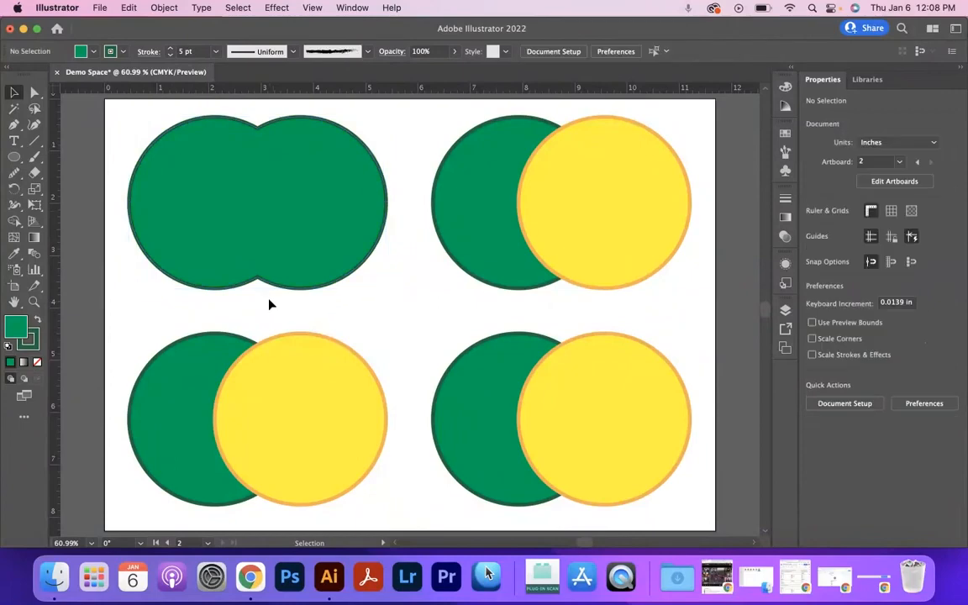
left_click(235, 212)
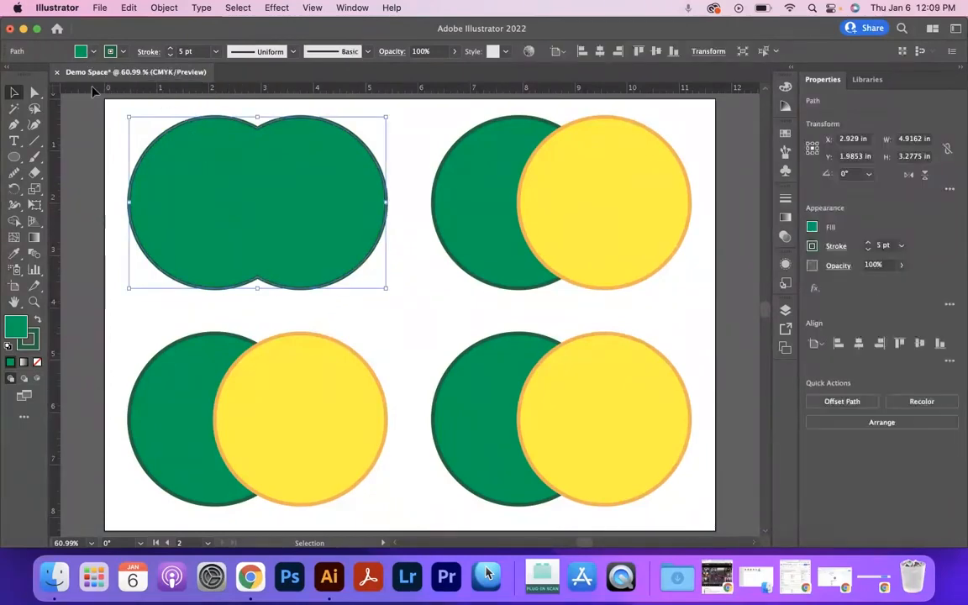
left_click(380, 233)
Subtract the yellow circle from the green one in the upper-right pair with Minus Front, leaving a crescent
left_click_drag(413, 204, 691, 277)
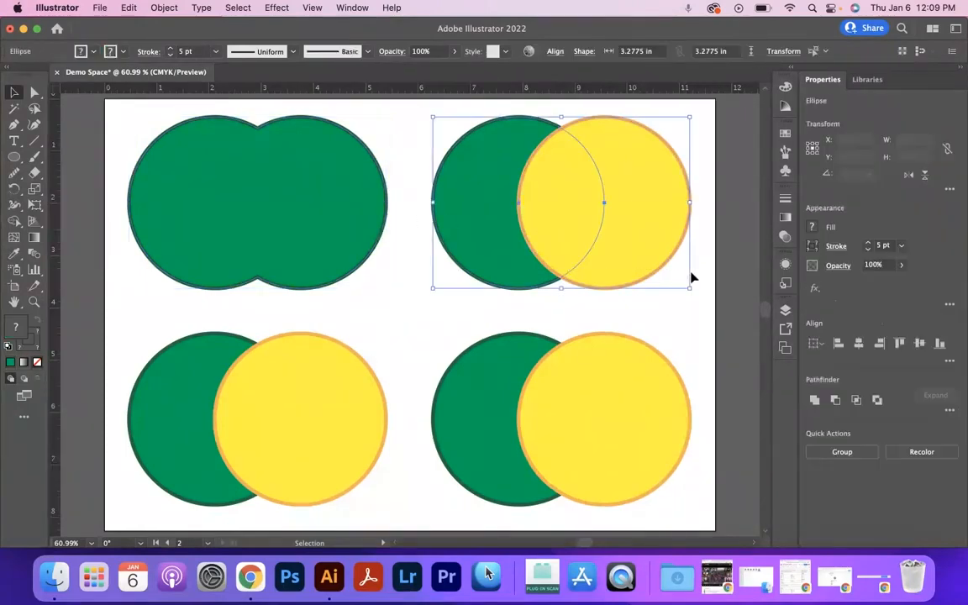
left_click(834, 401)
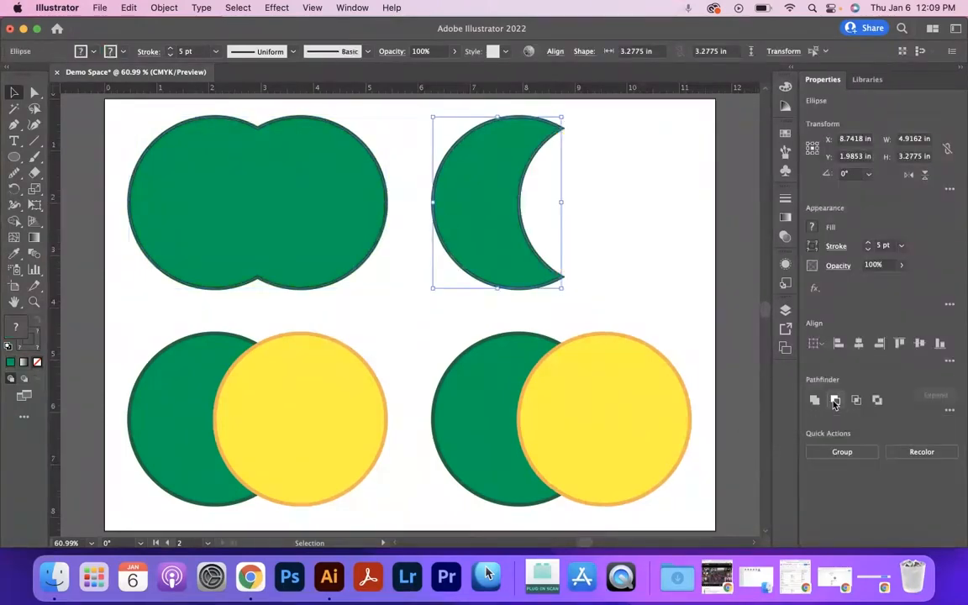
left_click(601, 212)
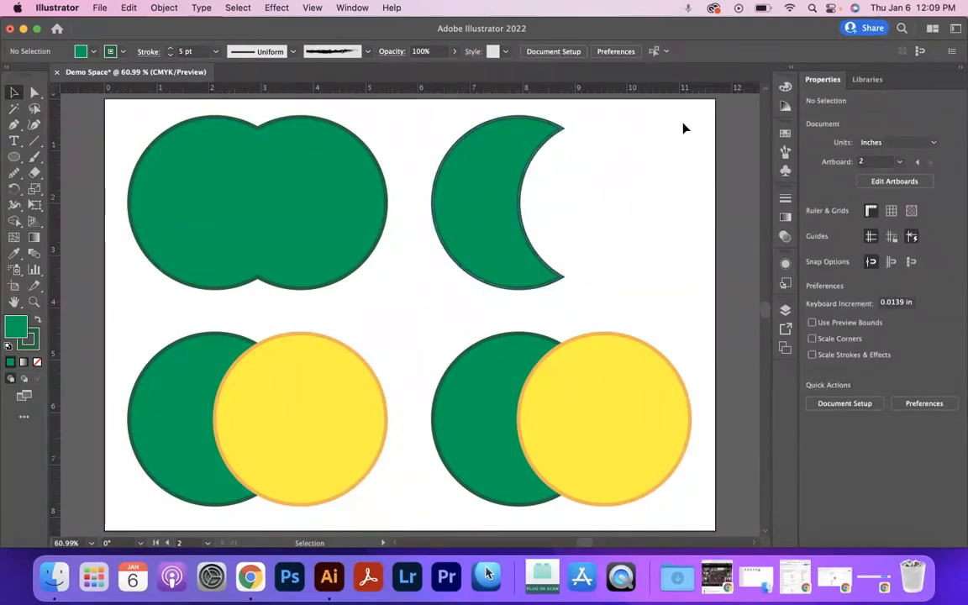
left_click(515, 182)
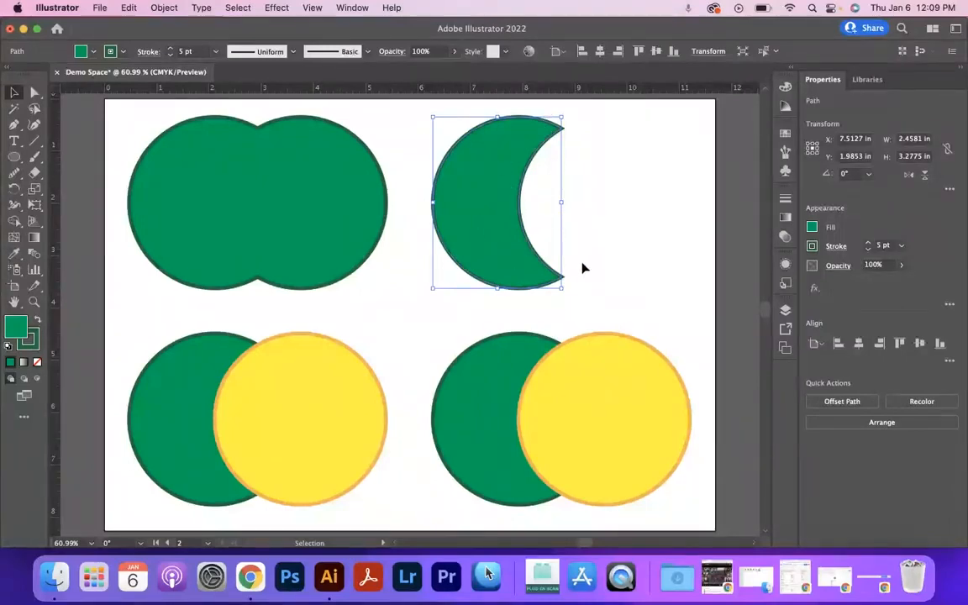
left_click(585, 201)
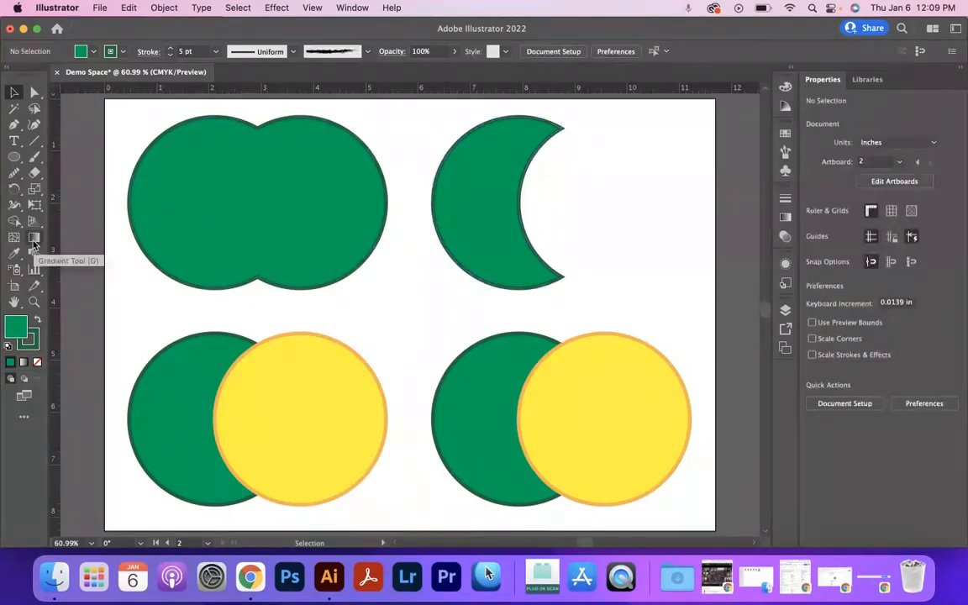
Draw three small circles inside the green crescent with the Ellipse tool, the lowest about 0.61 in across
key("l")
mouse_move(453, 164)
left_mouse_down()
mouse_move(479, 189)
mouse_move(511, 168)
mouse_move(487, 192)
mouse_move(484, 227)
mouse_move(500, 246)
left_mouse_up()
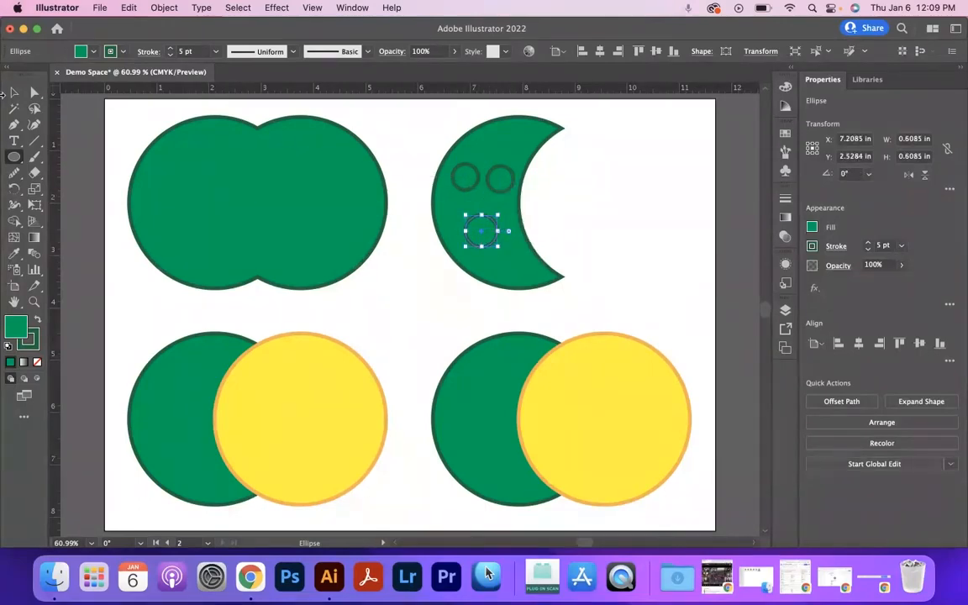
left_click(15, 94)
Punch the three small circles out of the crescent with Minus Front and shift the crescent slightly down and right
left_click_drag(408, 150, 581, 286)
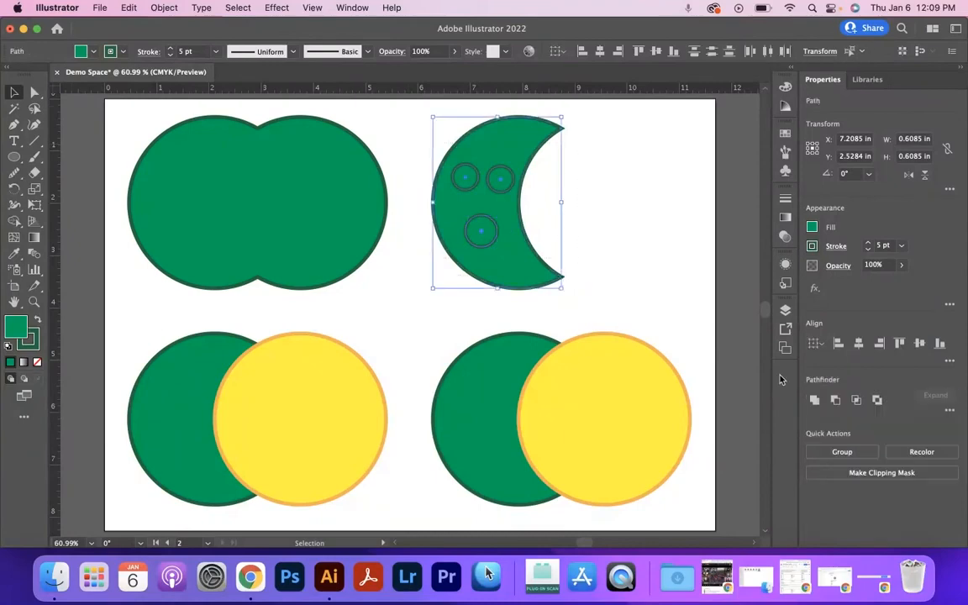
left_click(843, 402)
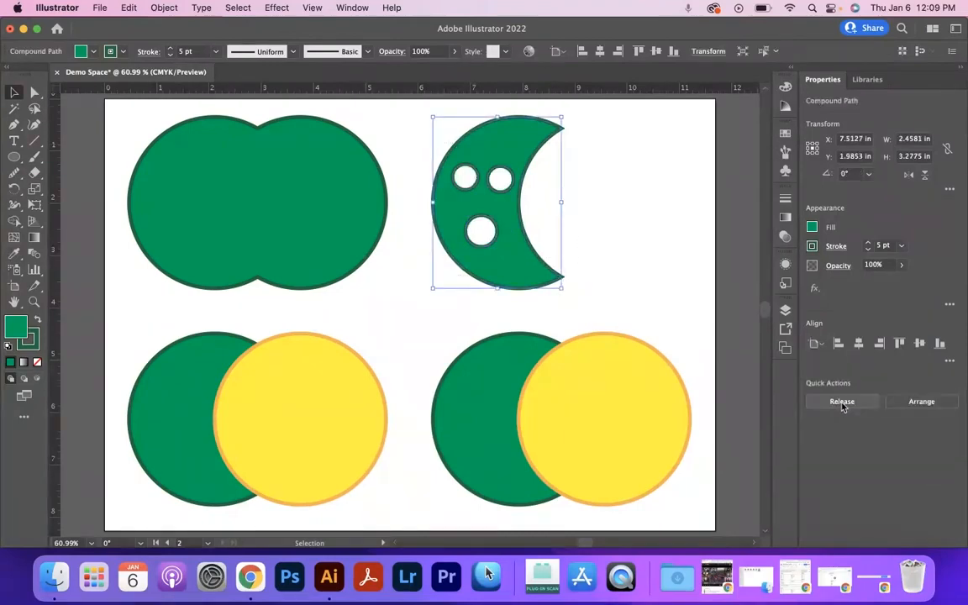
left_click(421, 168)
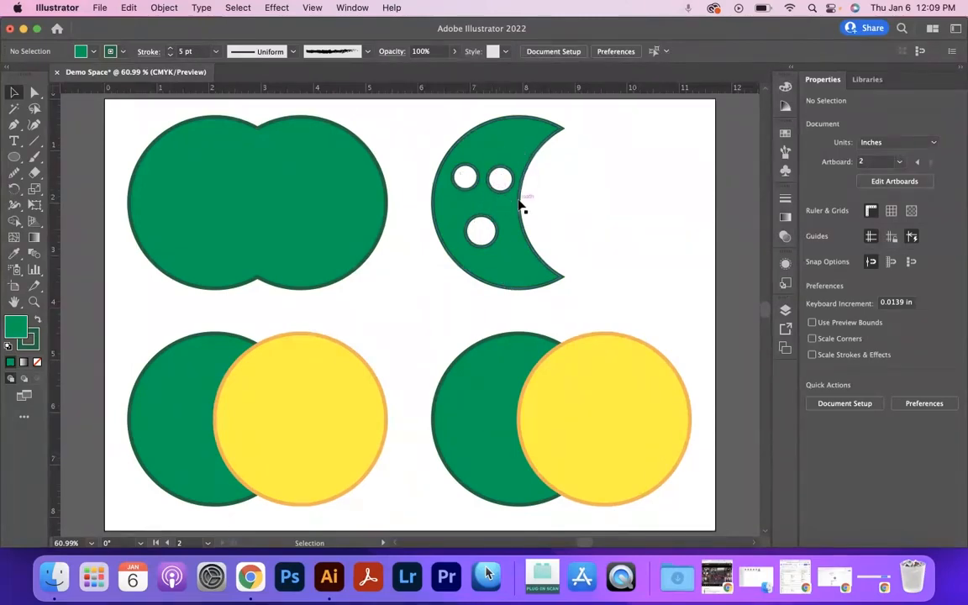
mouse_move(512, 220)
left_mouse_down()
mouse_move(647, 395)
mouse_move(612, 412)
mouse_move(682, 401)
mouse_move(664, 403)
mouse_move(485, 166)
mouse_move(522, 230)
left_mouse_up()
Intersect the lower-left pair of circles so that only their overlapping area is kept
left_click_drag(225, 326, 332, 429)
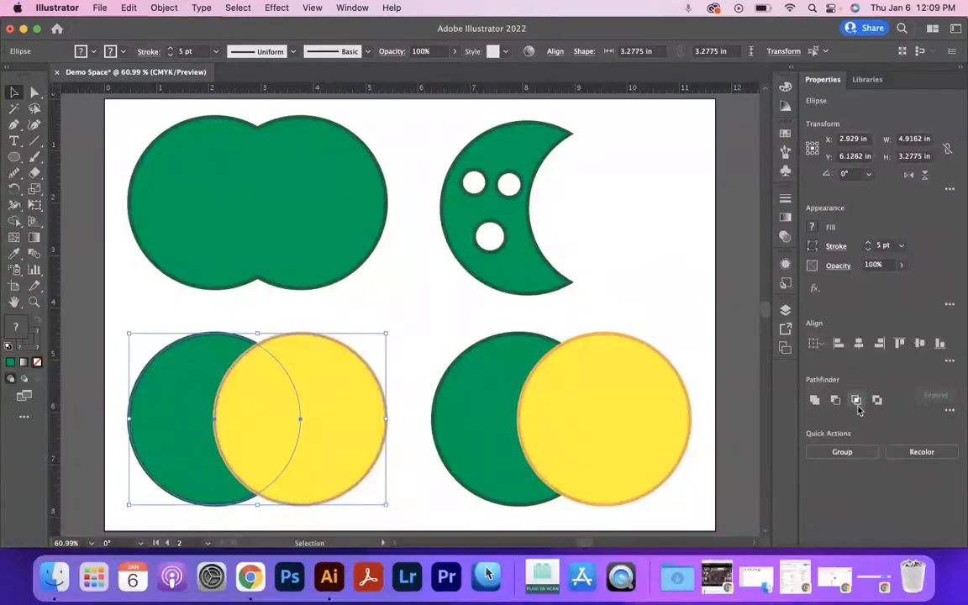
left_click(857, 403)
left_click(367, 408)
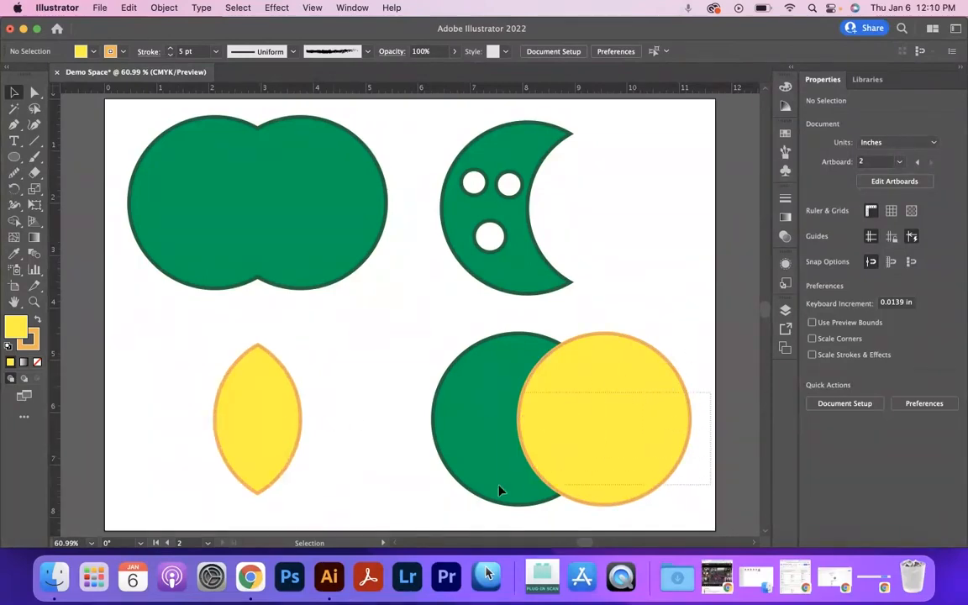
Exclude the overlapping area of the lower-right pair of circles and select the resulting group to check it
left_click_drag(506, 488, 605, 480)
left_click(878, 403)
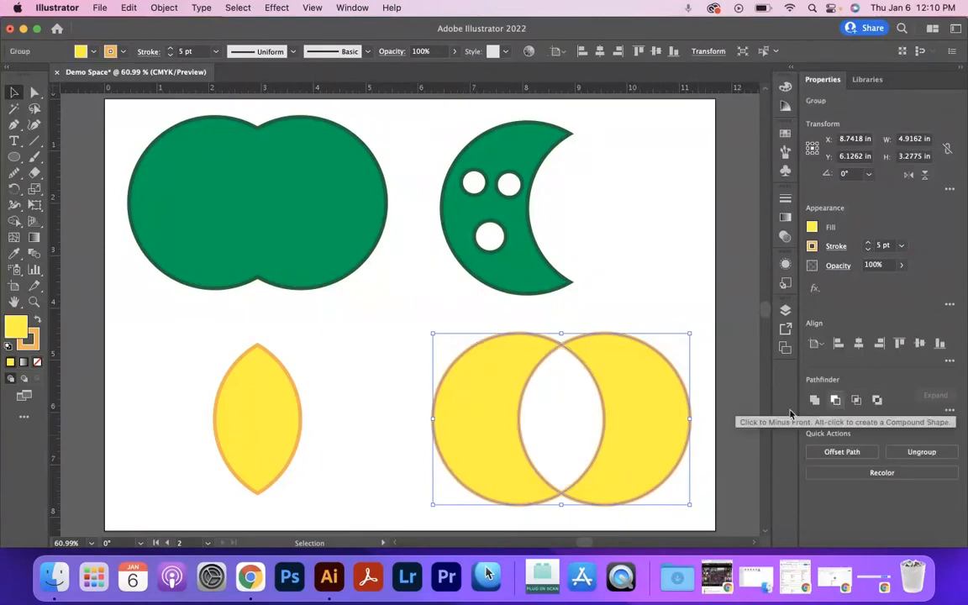
left_click(663, 328)
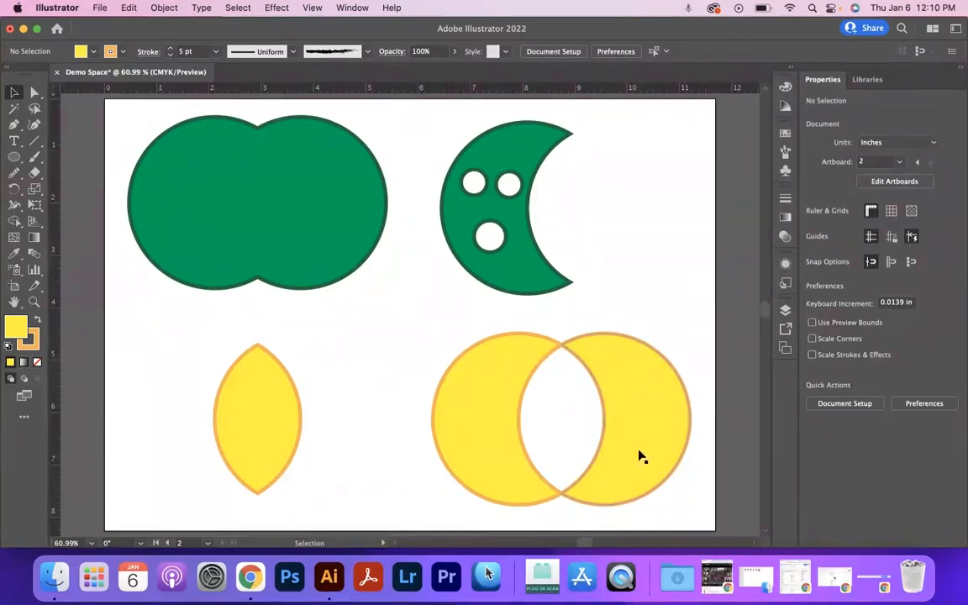
mouse_move(644, 419)
left_mouse_down()
mouse_move(674, 417)
mouse_move(632, 419)
mouse_move(643, 417)
left_mouse_up()
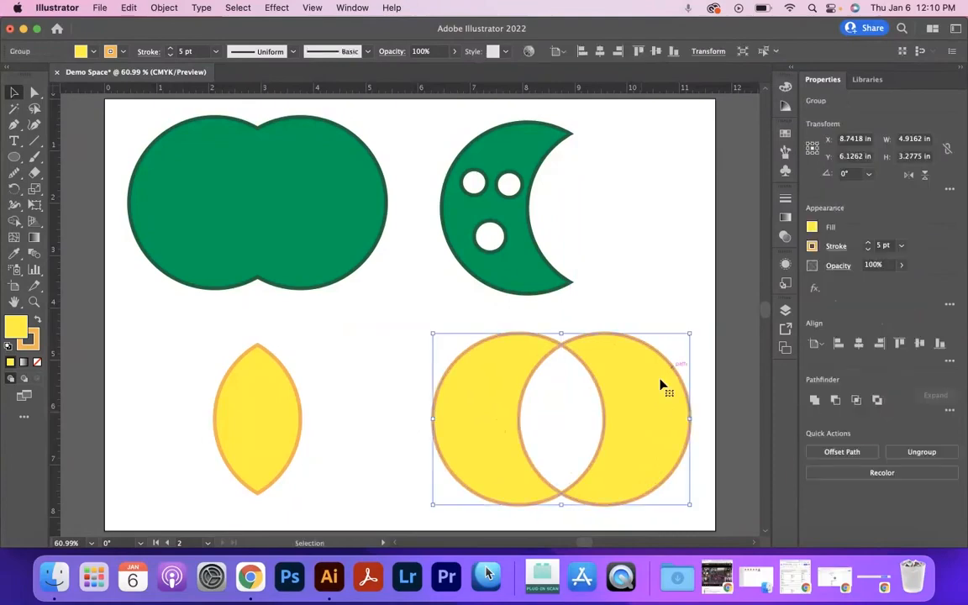
left_click(542, 446)
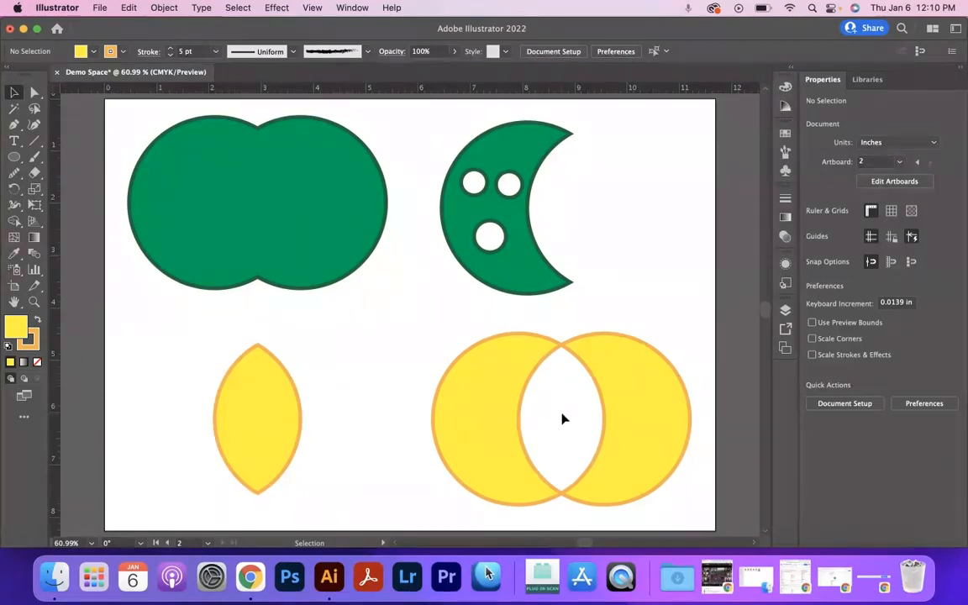
left_click(514, 372)
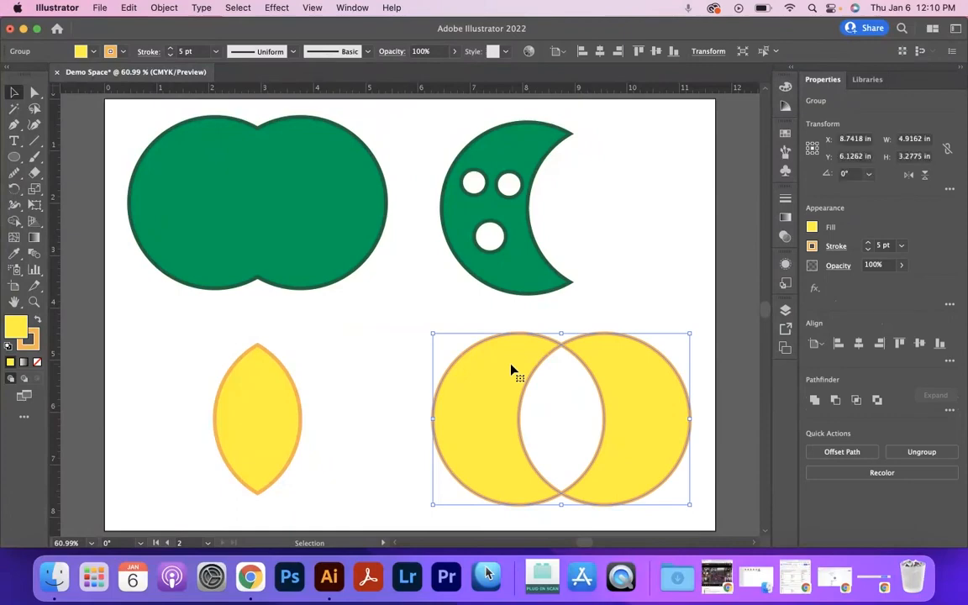